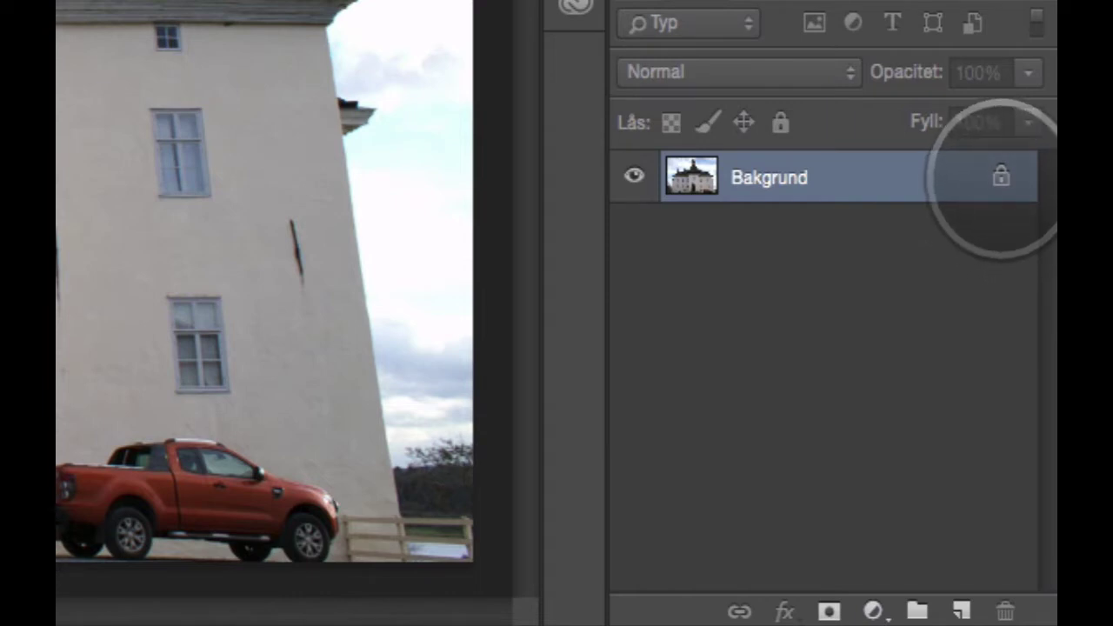
Unlock the castle photo's Bakgrund layer so it becomes the editable layer Lager 0
drag(1000, 177, 1006, 600)
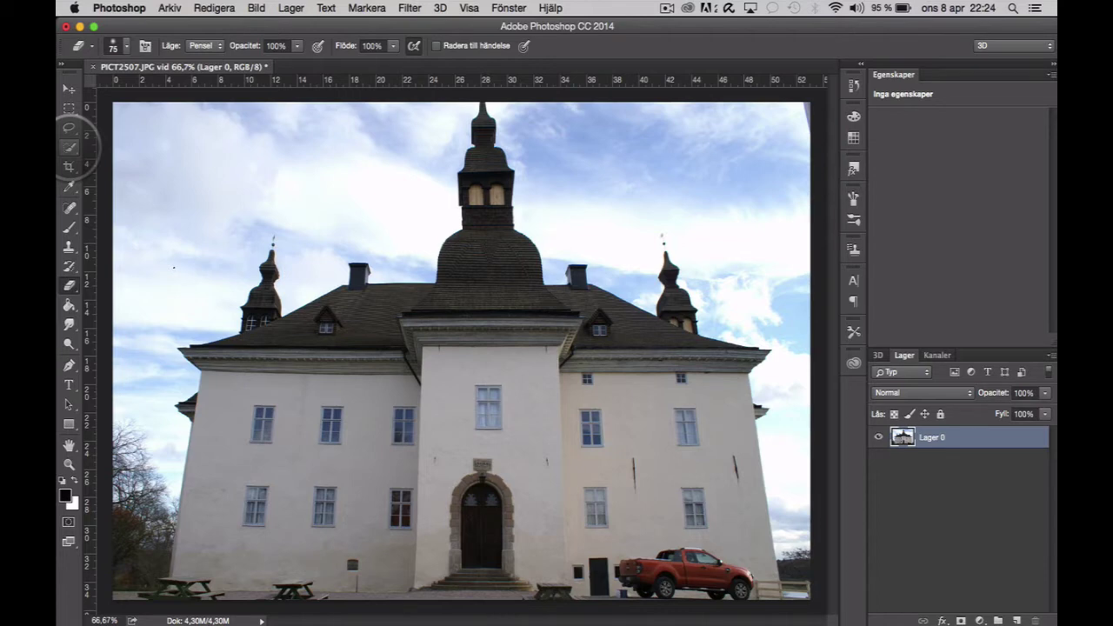
Quick-select the castle, car and foreground, leaving the sky unselected
key(w)
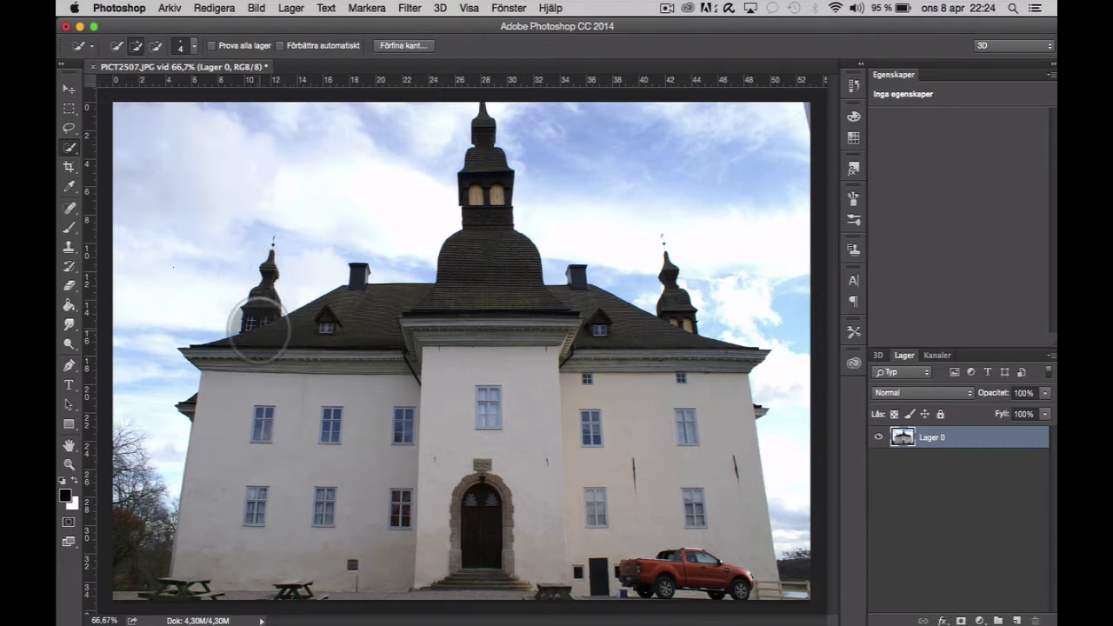
mouse_move(256, 323)
mouse_down()
mouse_move(369, 330)
mouse_move(492, 295)
mouse_move(479, 149)
mouse_move(594, 322)
mouse_move(684, 323)
mouse_move(740, 429)
mouse_move(545, 449)
mouse_move(334, 451)
mouse_move(223, 386)
mouse_move(186, 403)
mouse_move(211, 551)
mouse_move(186, 578)
mouse_up()
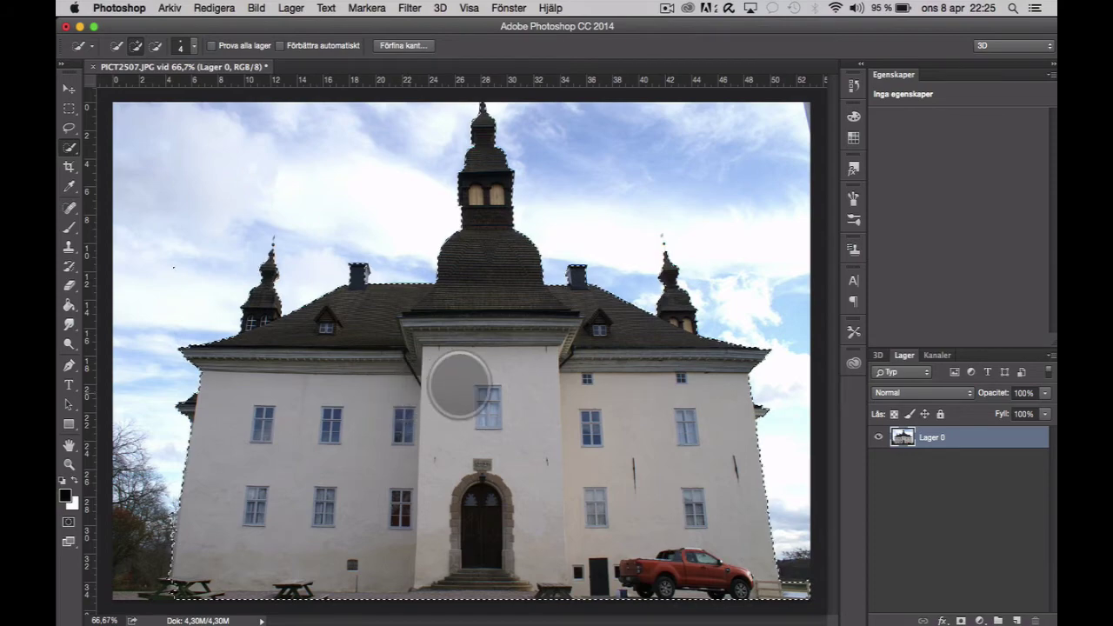
click(459, 385)
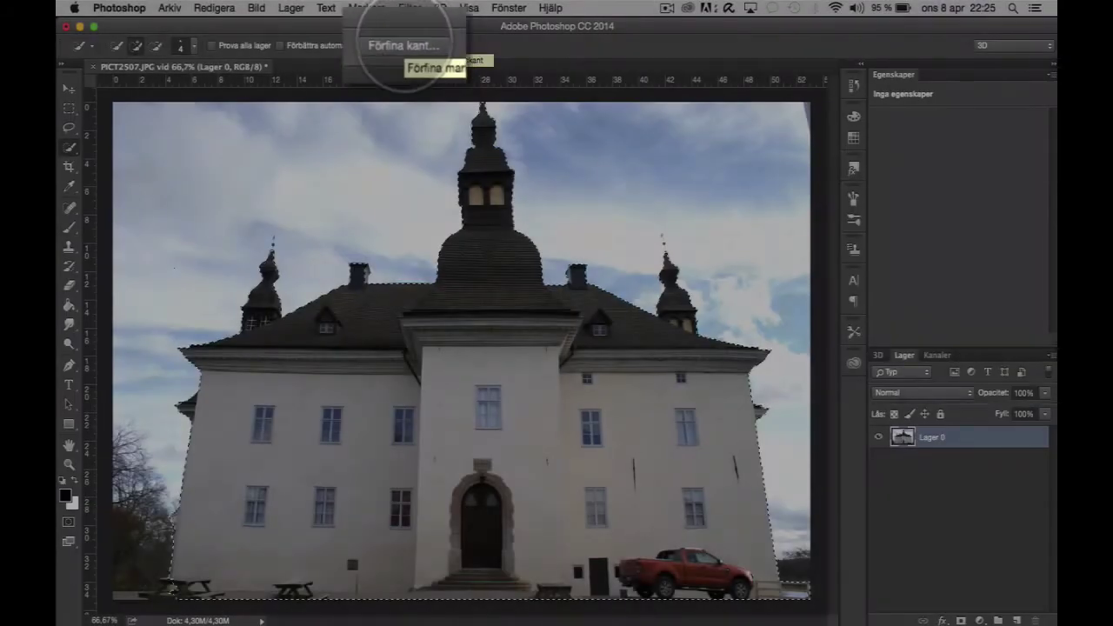
Refine the castle selection's edge with Smart radie at about 2 px
click(405, 44)
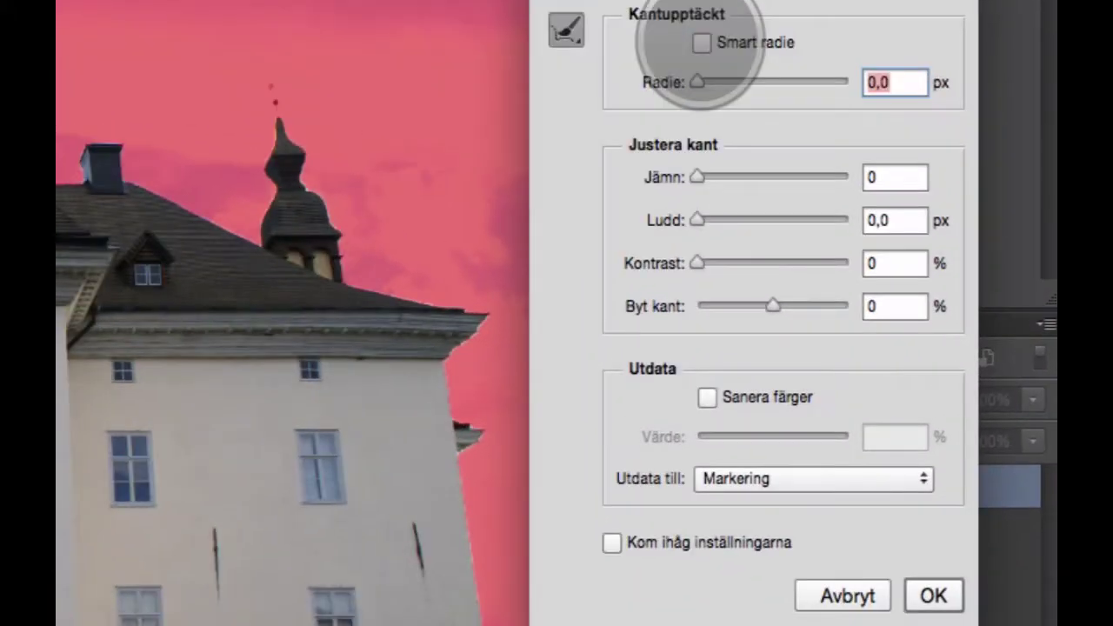
click(878, 213)
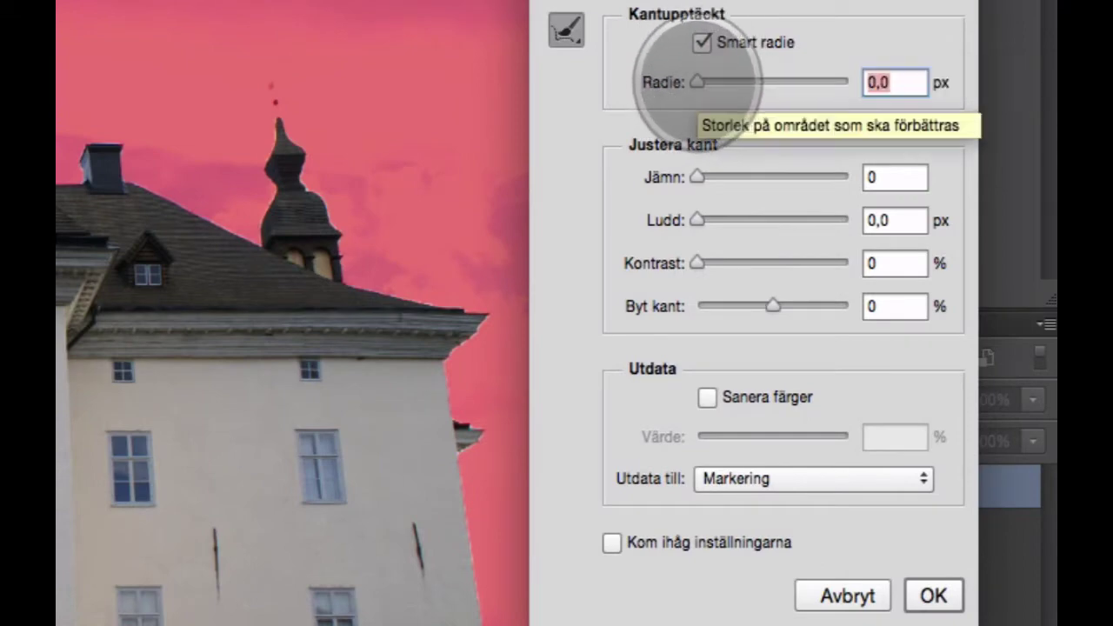
drag(698, 82, 710, 83)
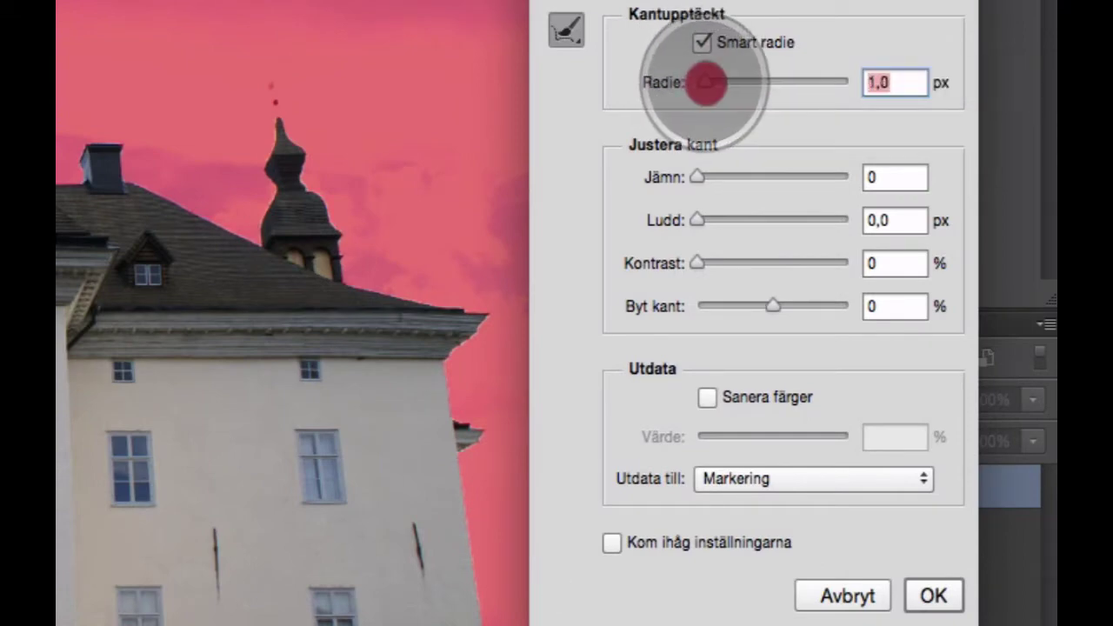
drag(710, 82, 714, 81)
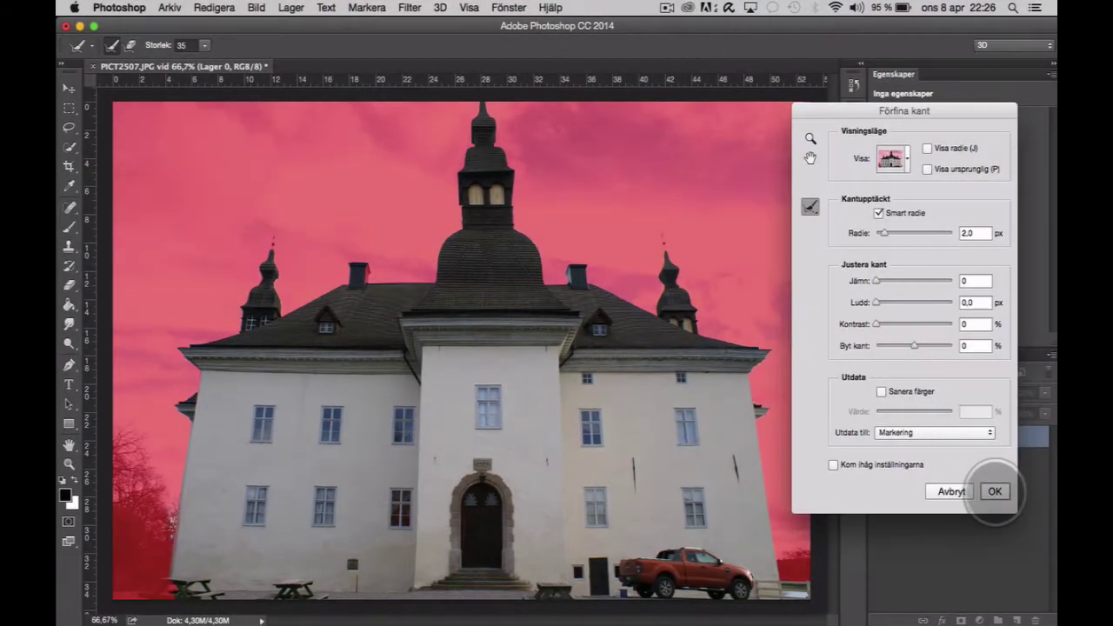
click(993, 492)
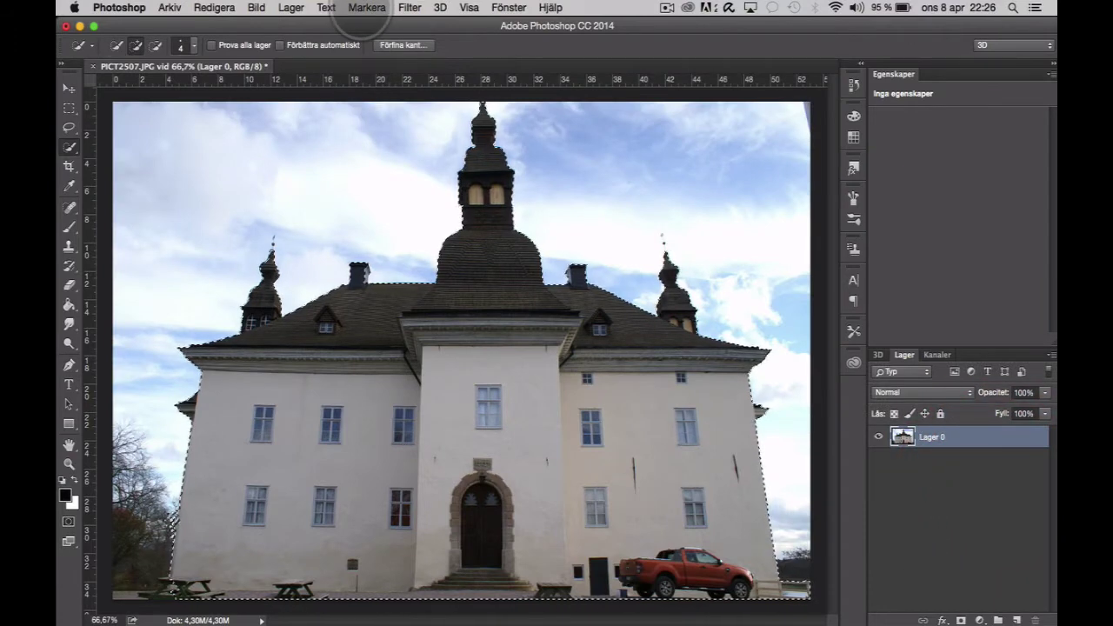
Invert the selection, delete the sky around the castle, and deselect
click(366, 7)
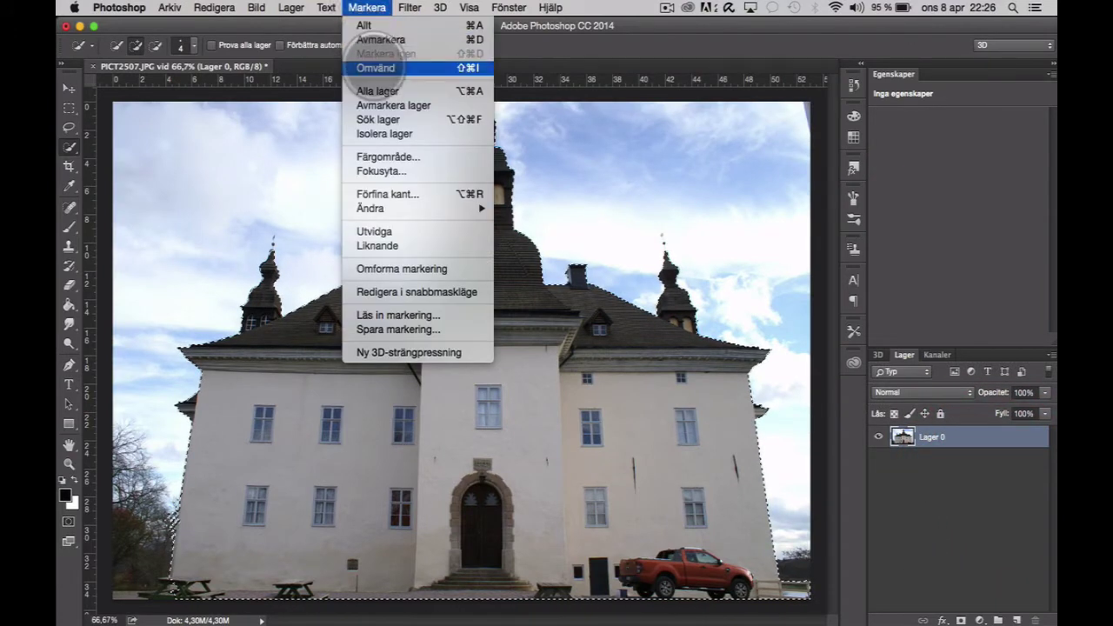
click(376, 68)
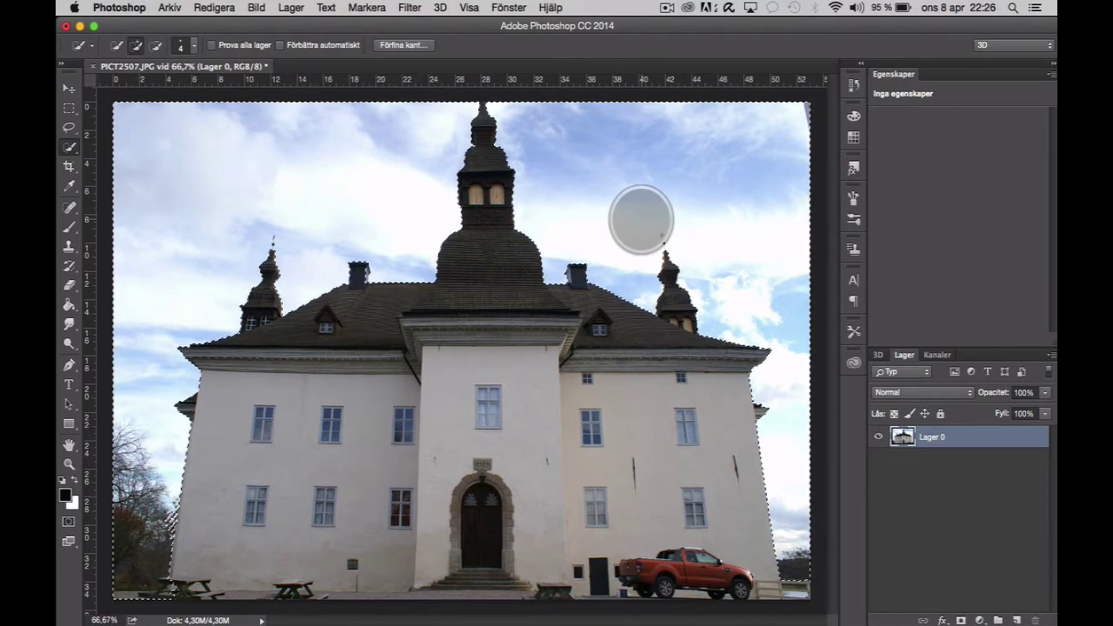
key(BackSpace)
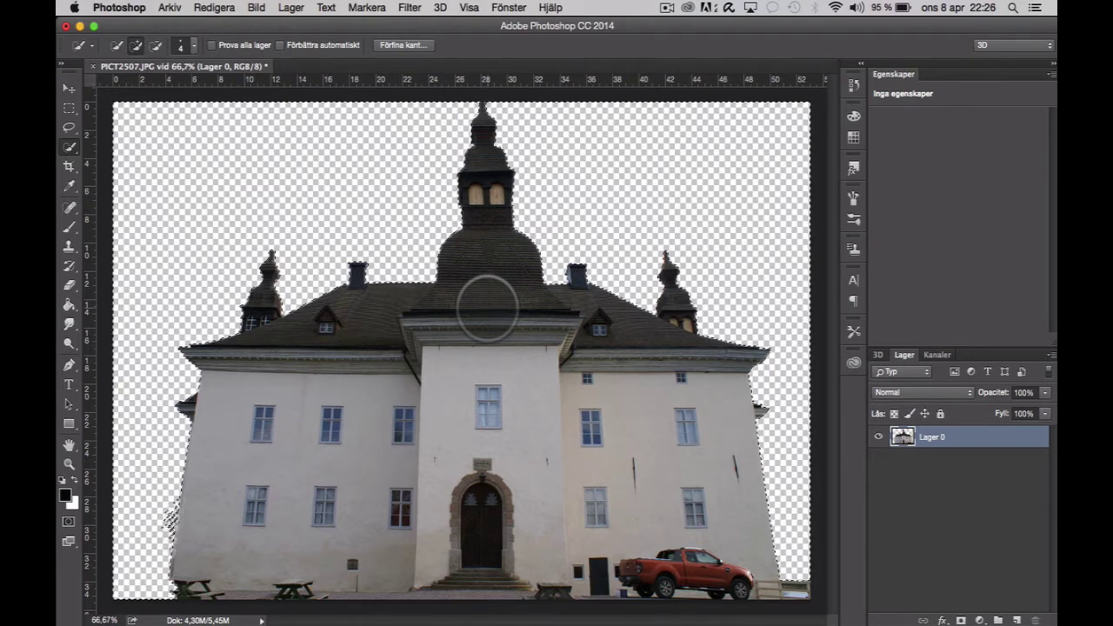
key(super)
key(super+d)
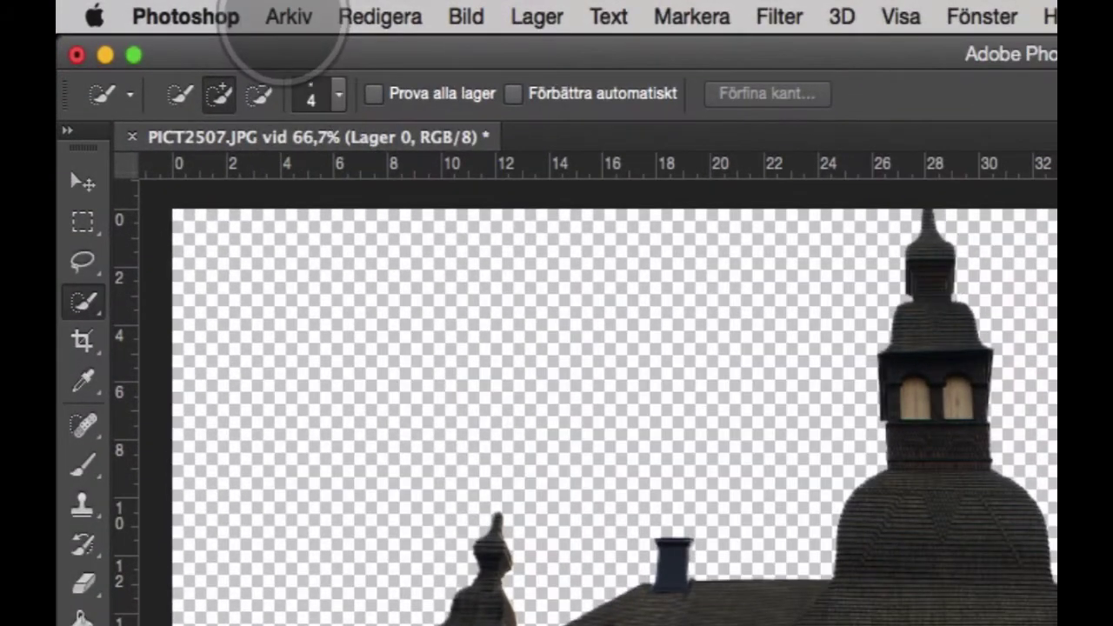
Save the cut-out castle as a PNG copy with Ingen/Snabb compression and Ingen interlacing
click(288, 17)
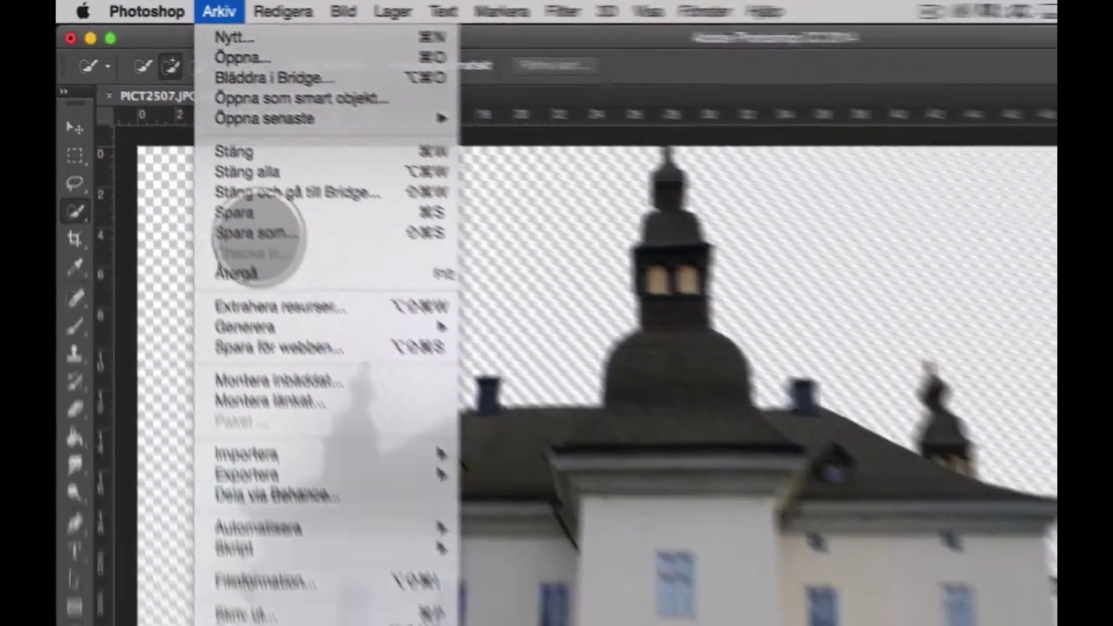
click(341, 333)
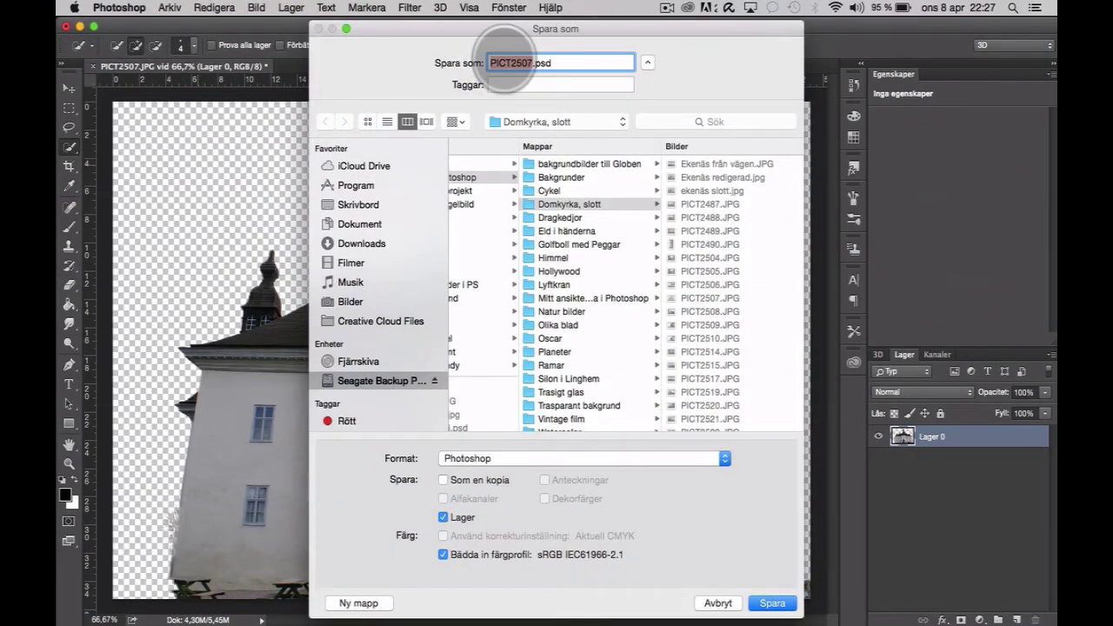
text(Slottet)
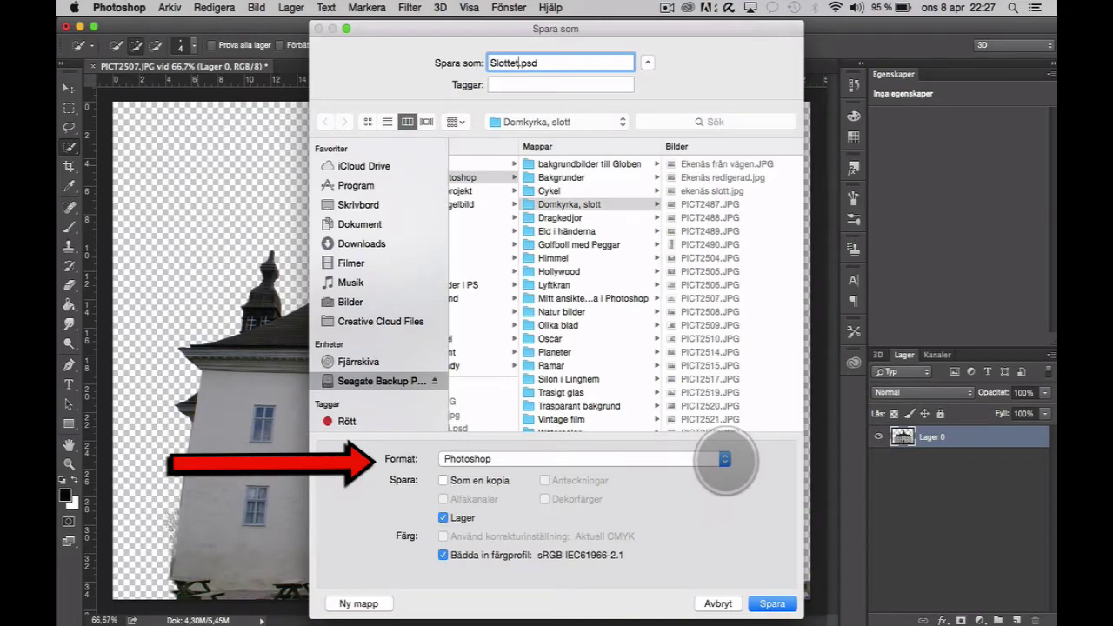
click(725, 459)
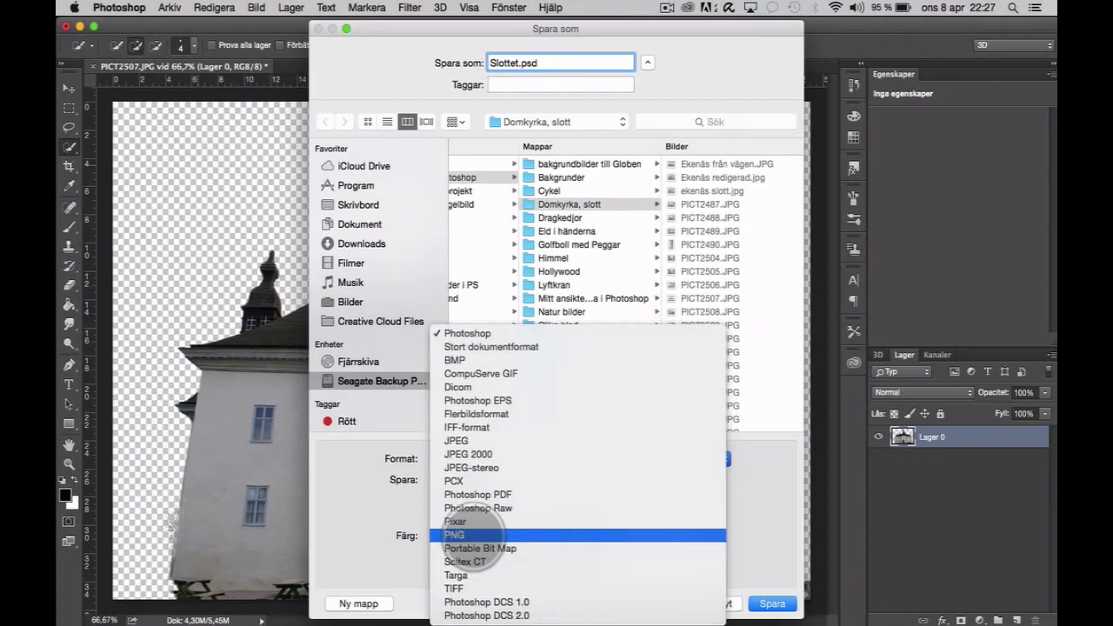
click(470, 533)
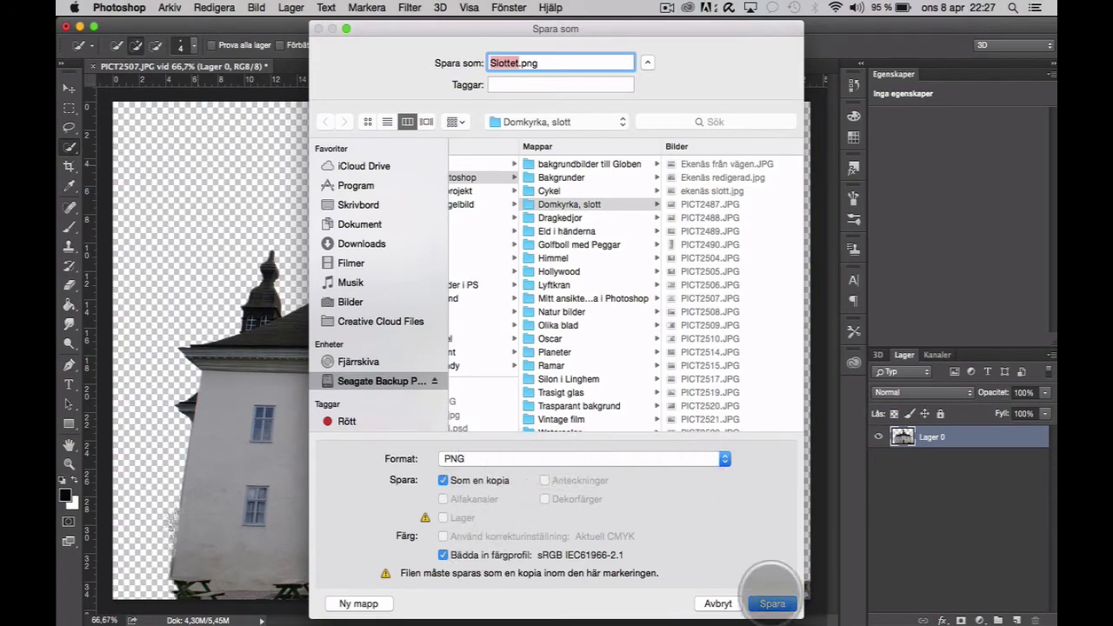
click(771, 602)
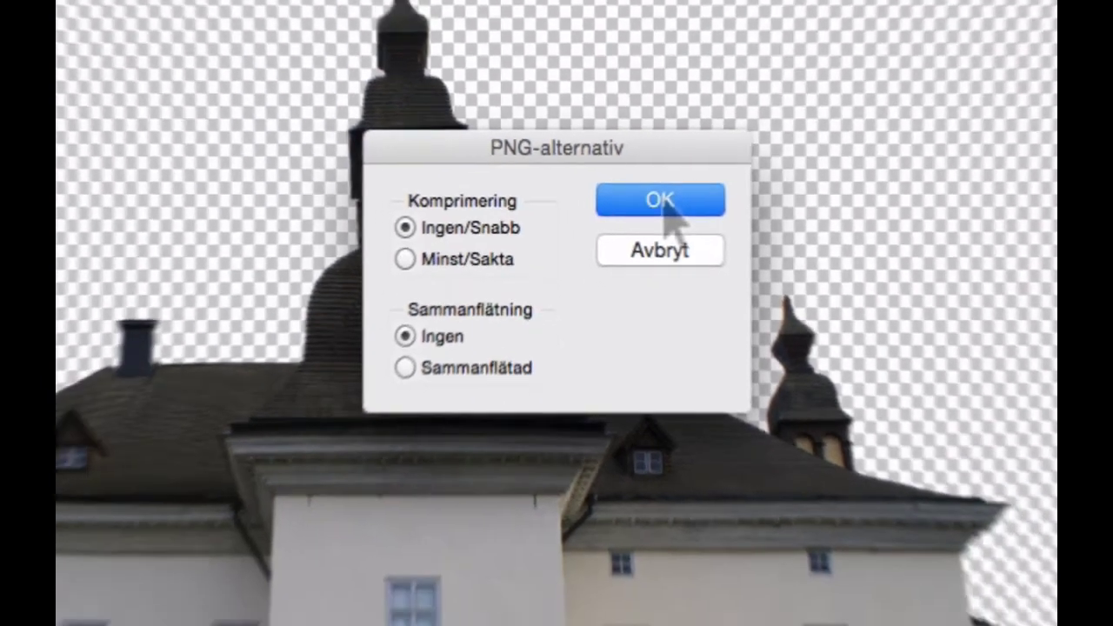
click(696, 200)
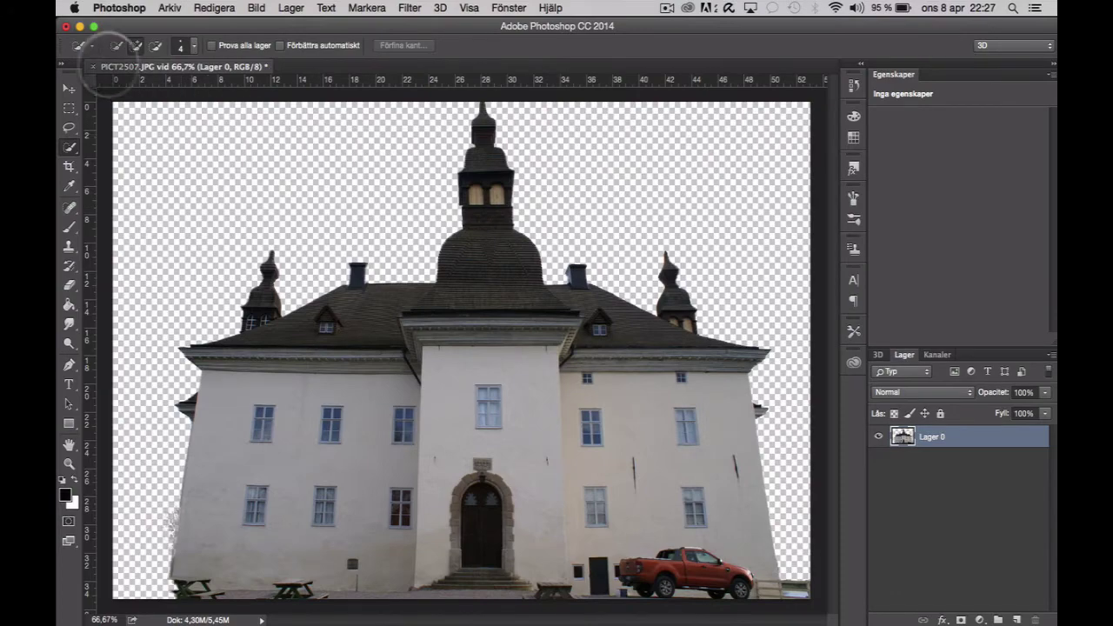
Hide Photoshop and start a new blank Word document, Dokument1
click(79, 26)
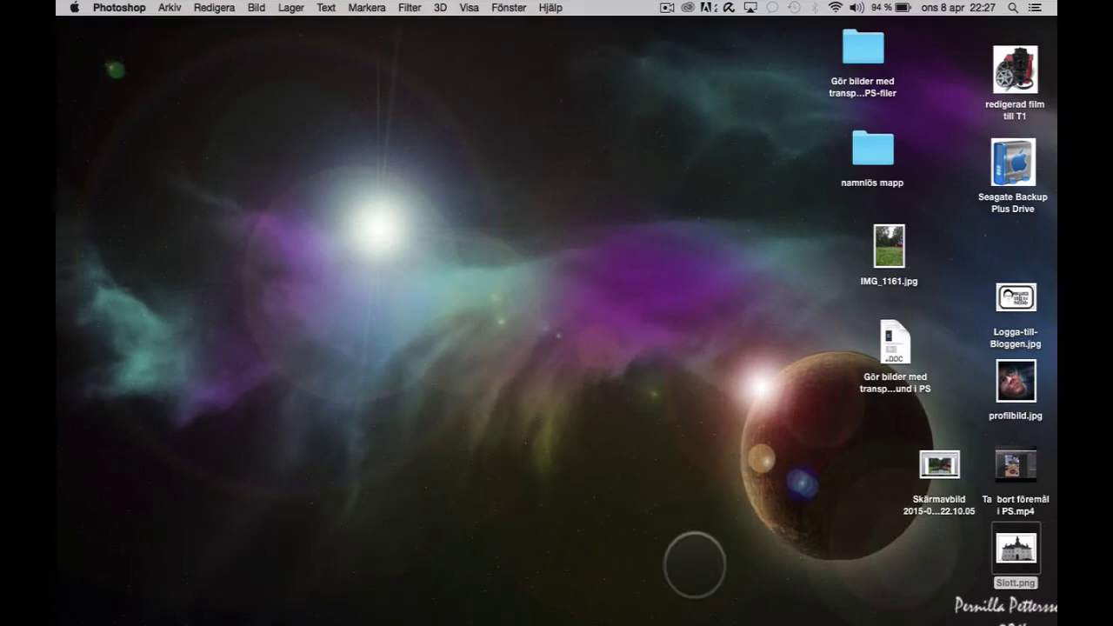
click(536, 621)
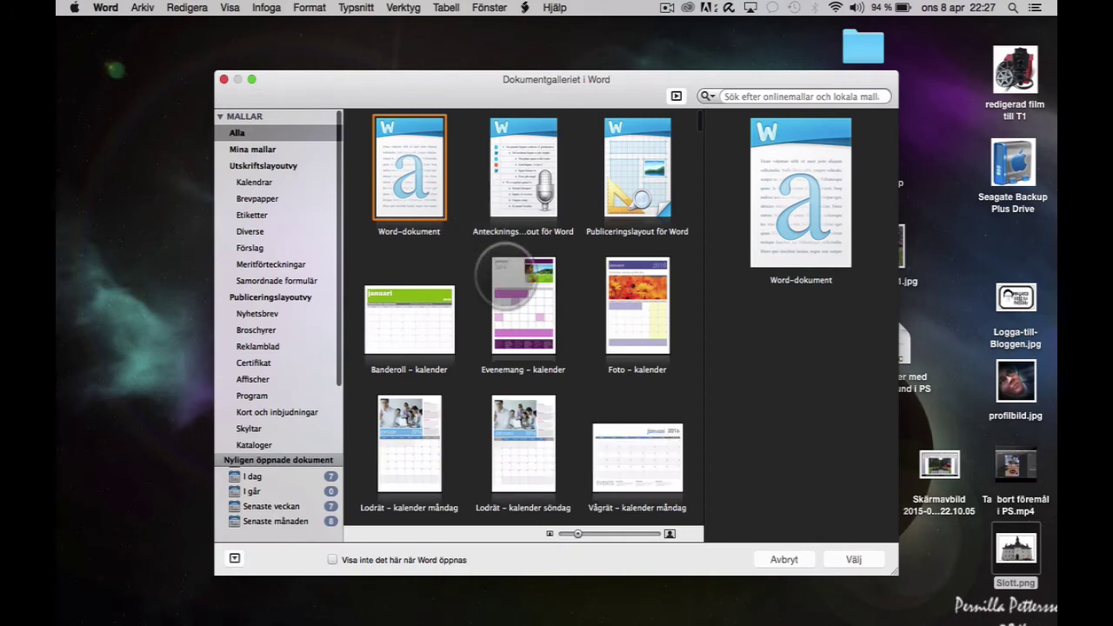
key(Return)
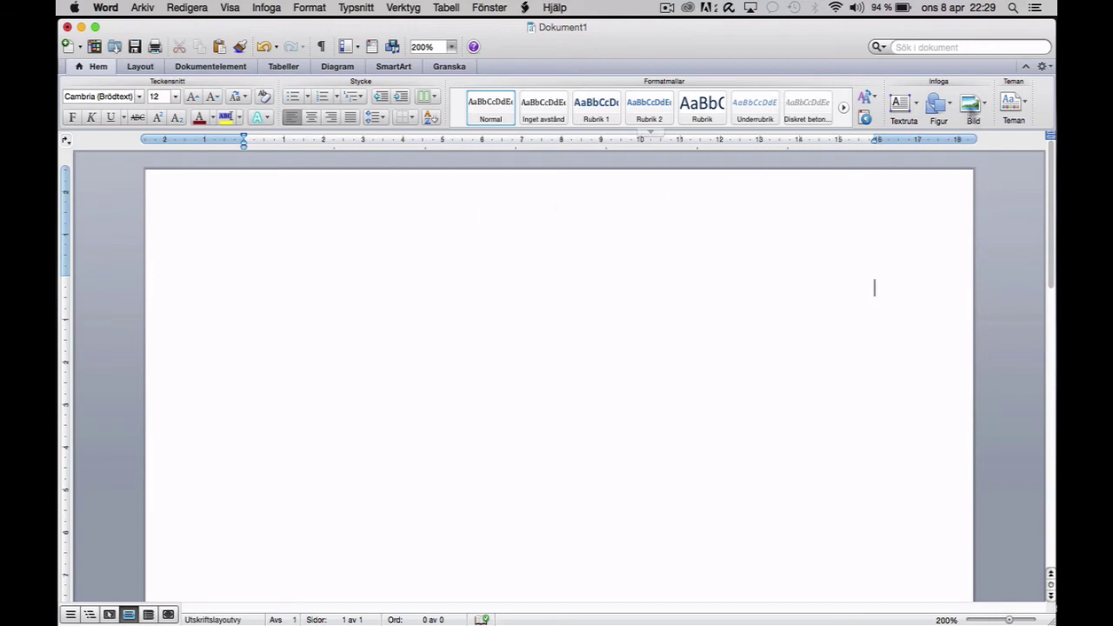
Insert the IMG_1161.jpg trees-and-red-house photo into Dokument1 at 21,5 × 16 cm
click(985, 103)
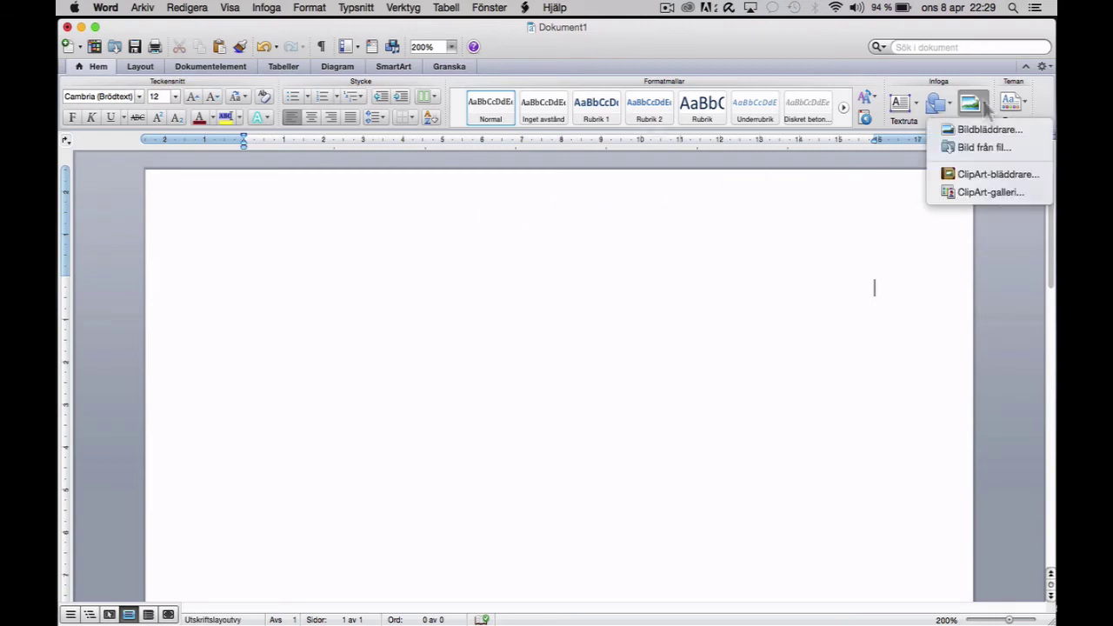
click(959, 149)
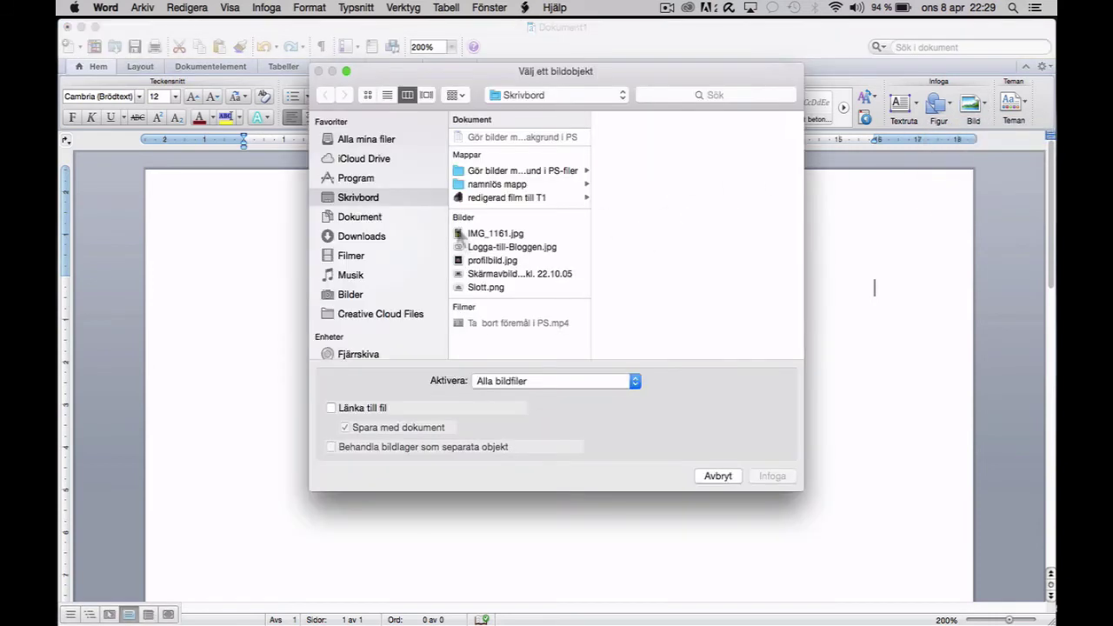
double_click(457, 233)
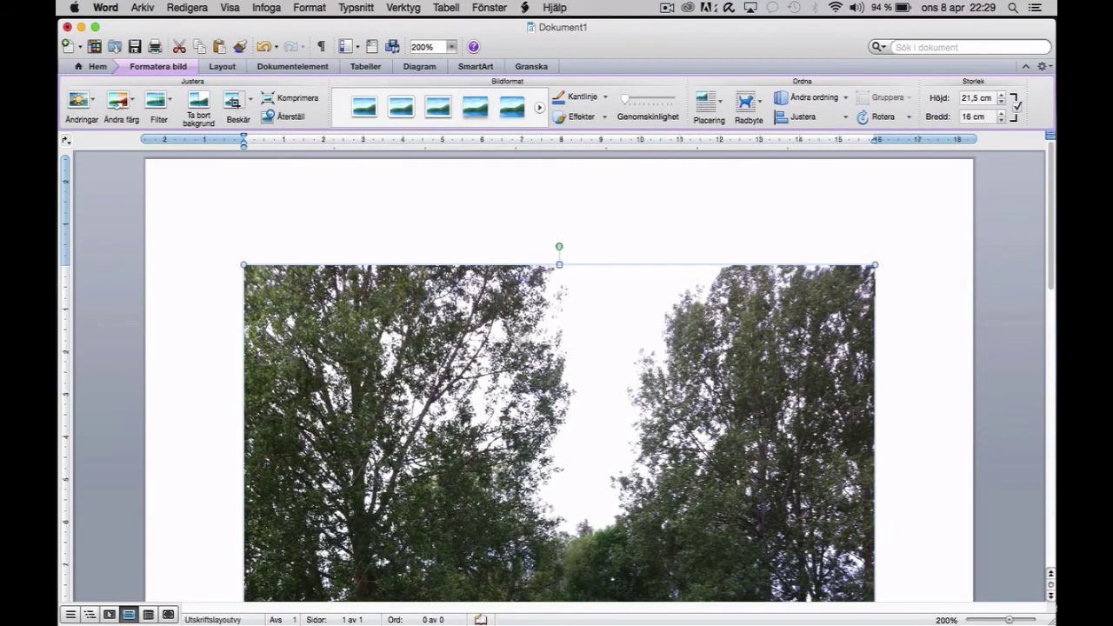
scroll(524, 363, down, 5)
scroll(524, 364, up, 2)
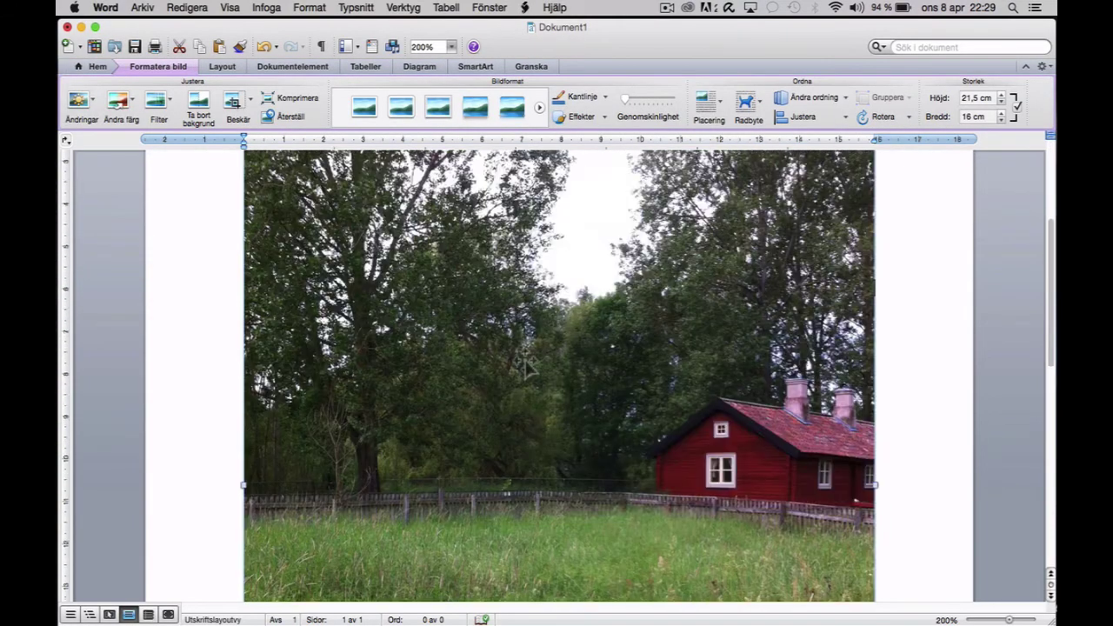
scroll(524, 363, up, 1)
click(97, 67)
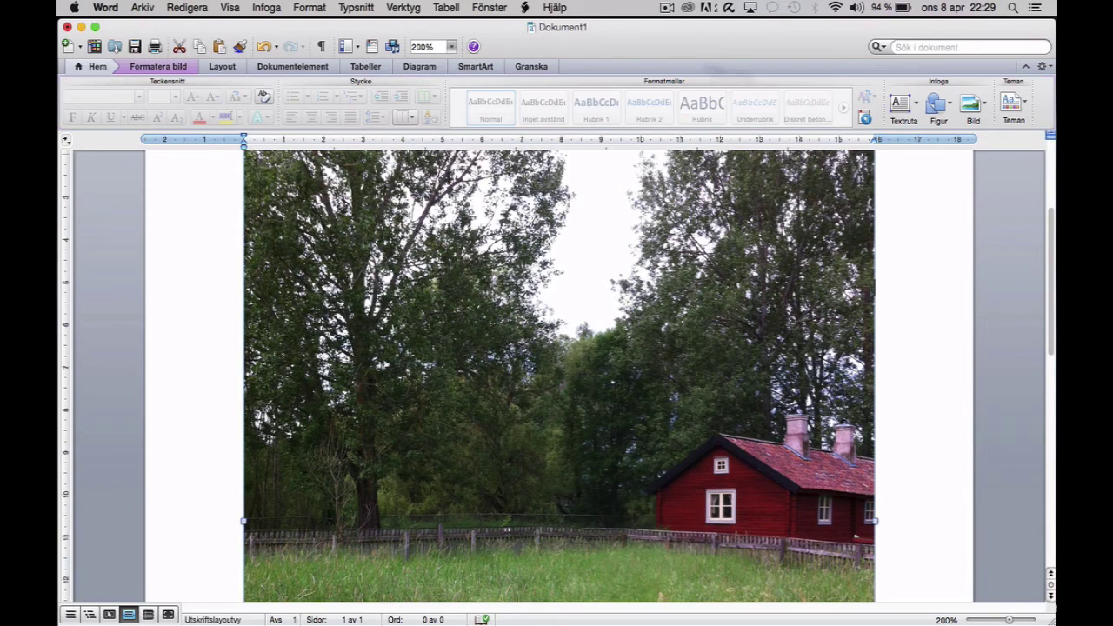
click(978, 120)
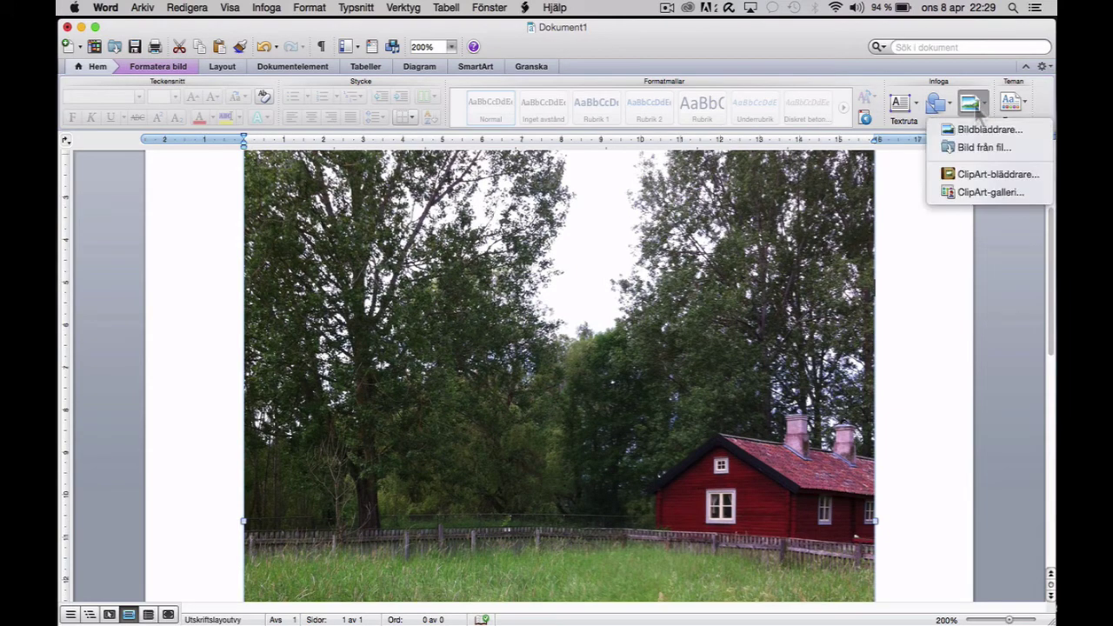
Insert Slott.png and drag the castle down over the trees photo
click(962, 151)
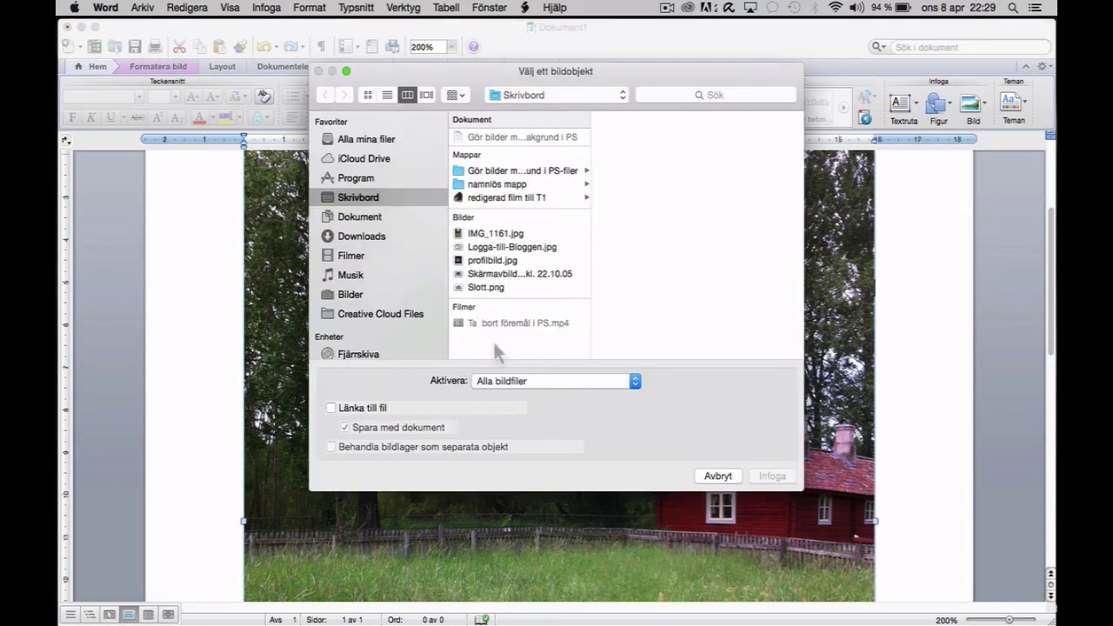
double_click(457, 290)
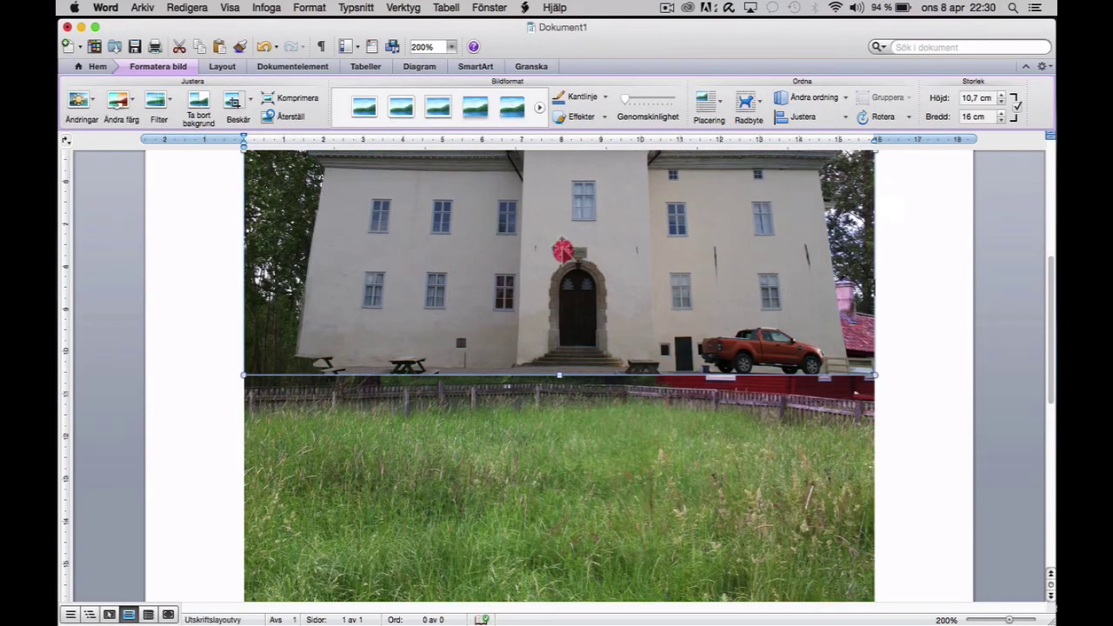
drag(563, 251, 556, 430)
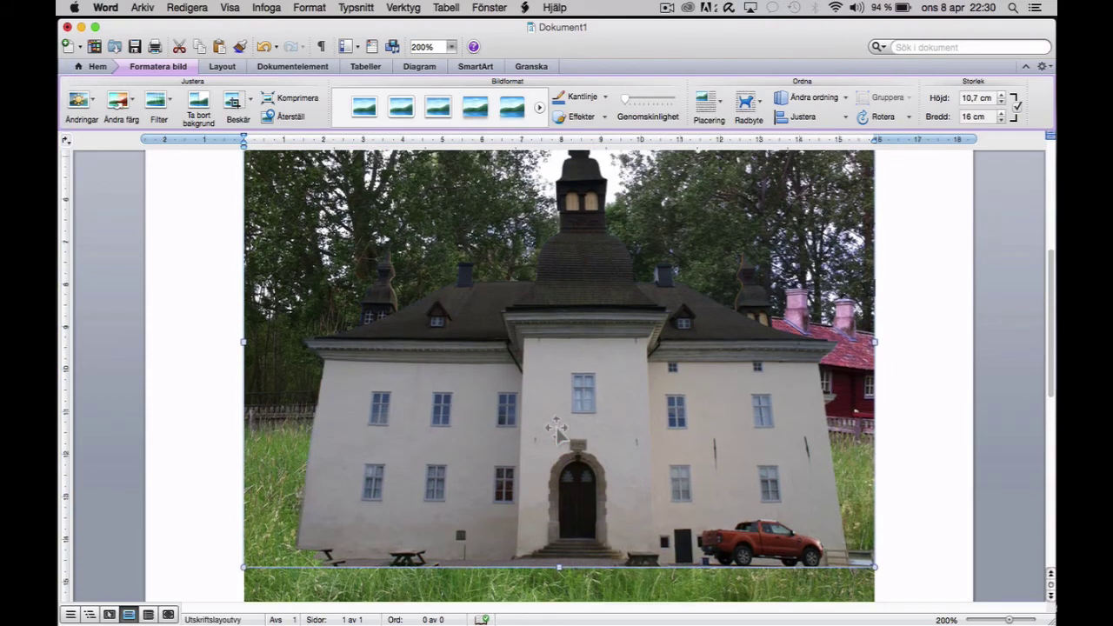
Shrink the castle to 12,2 × 8,1 cm and set it on the meadow grass
scroll(557, 430, down, 1)
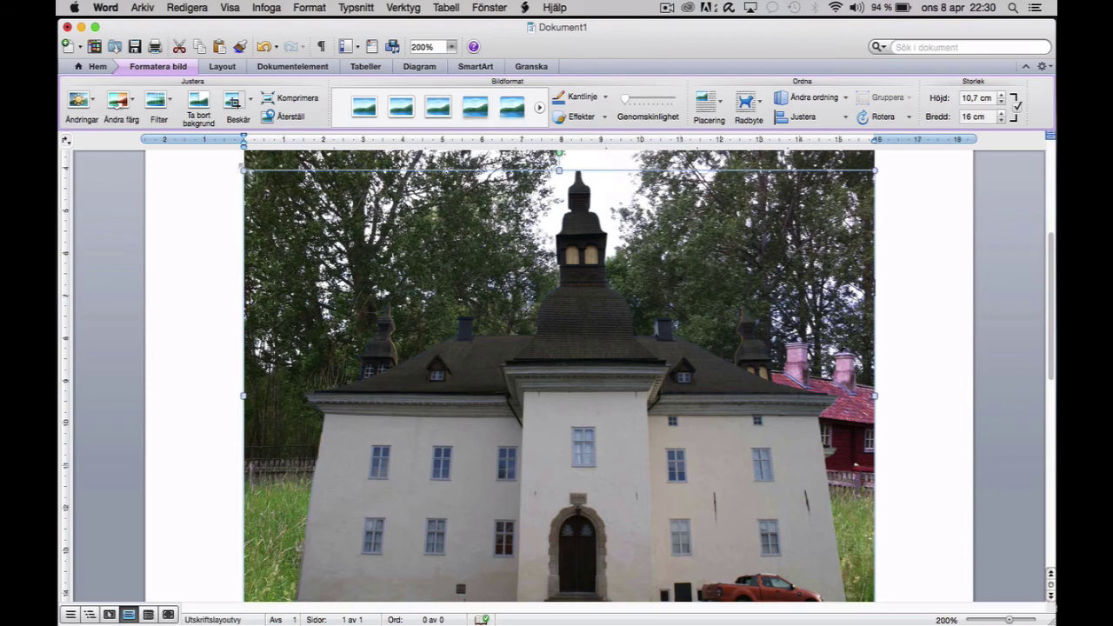
drag(247, 175, 395, 348)
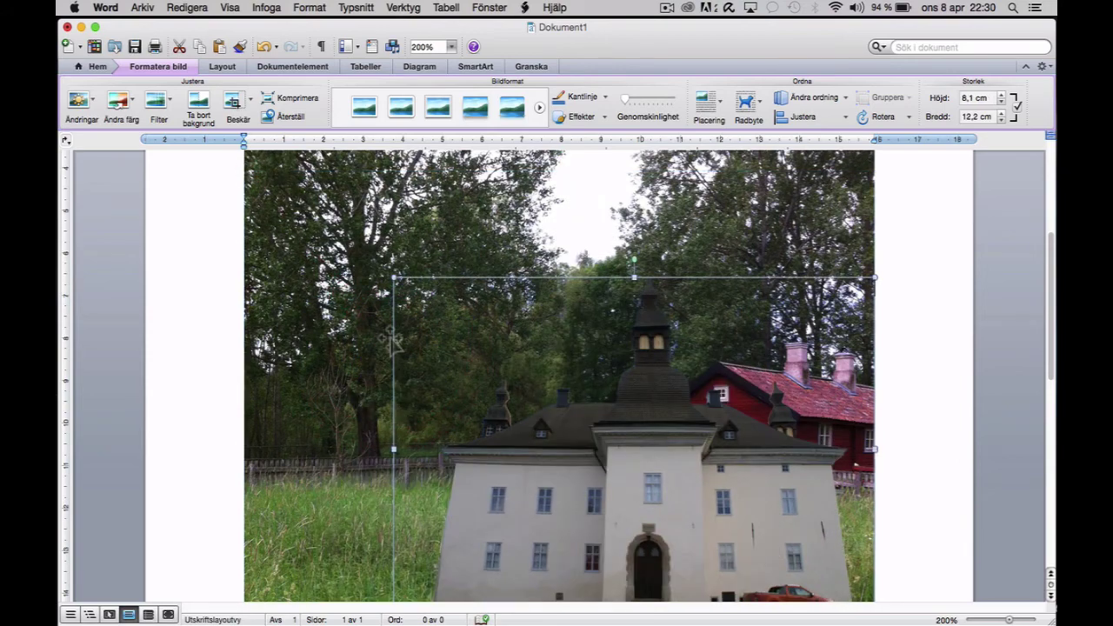
drag(577, 465, 482, 392)
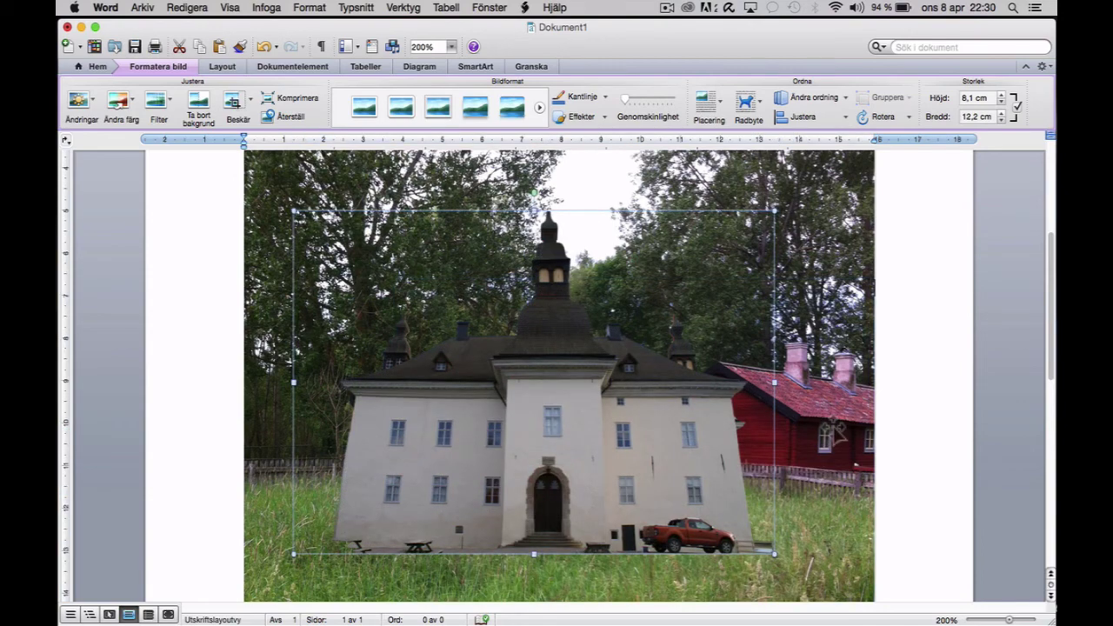
click(885, 433)
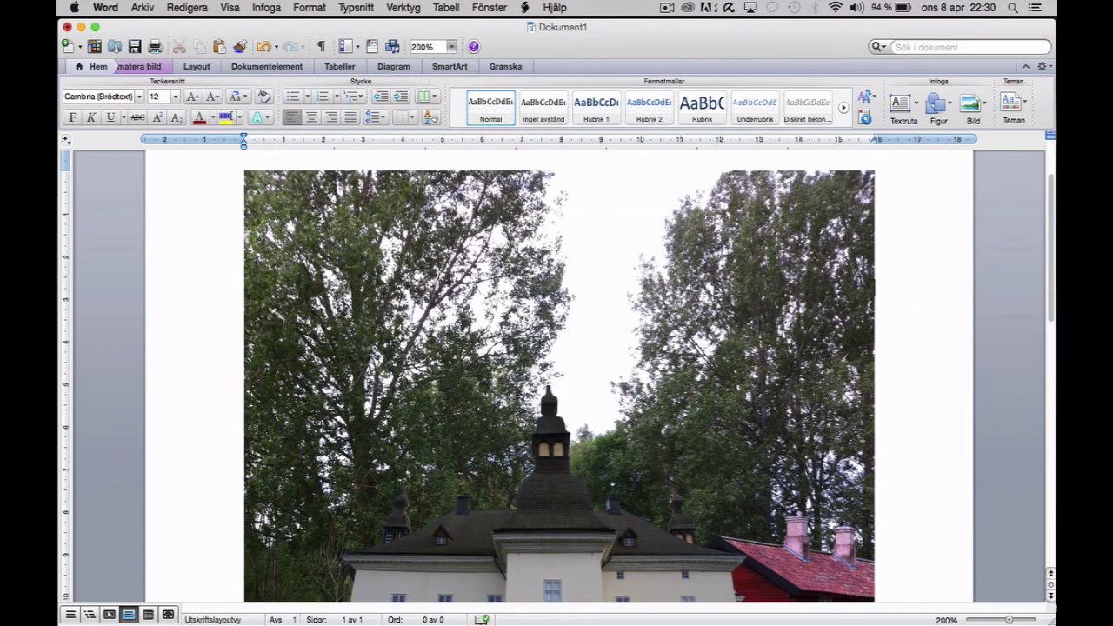
scroll(769, 389, down, 5)
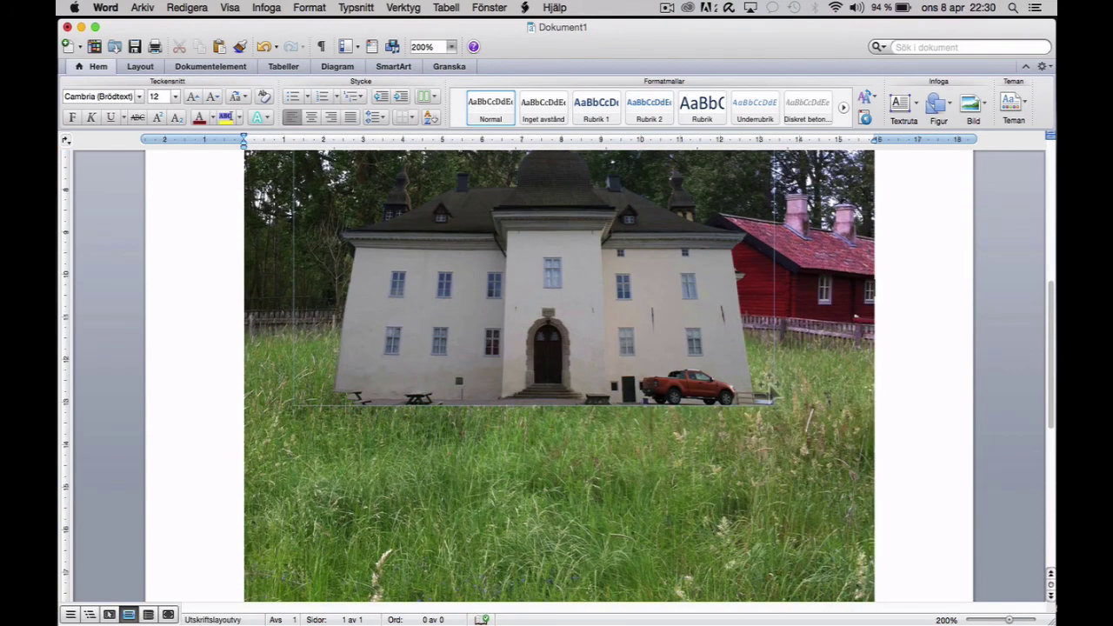
scroll(768, 385, up, 3)
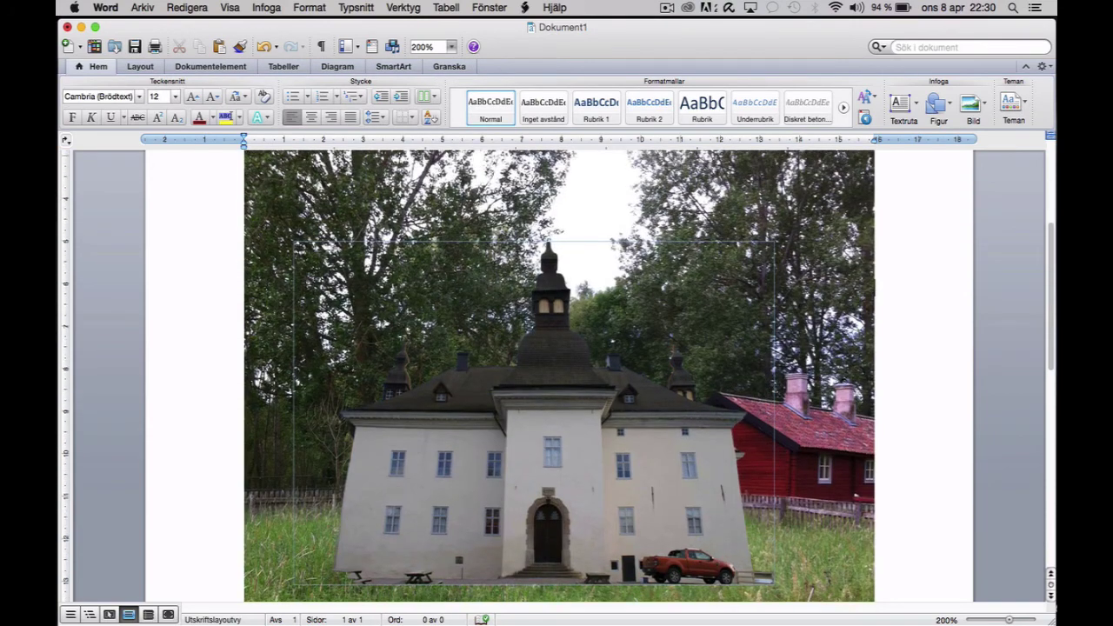